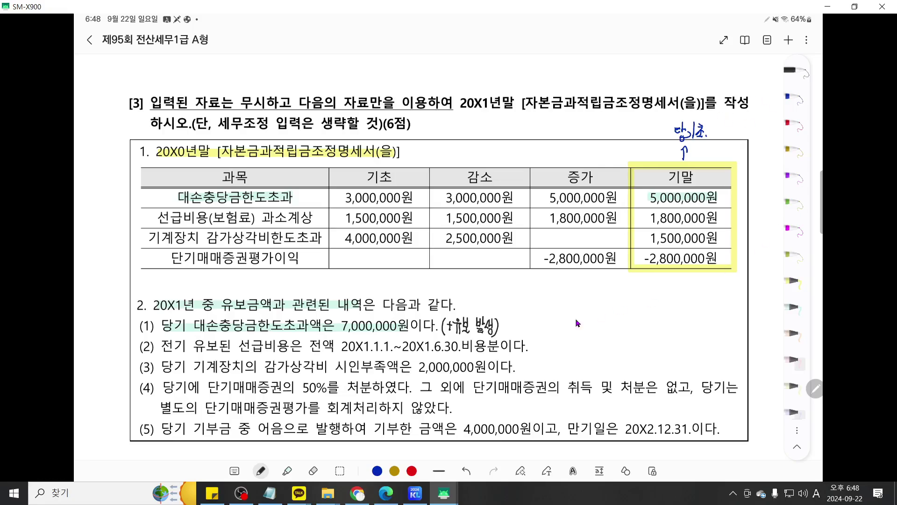
Switch to the 케이렙 tax program and open the 자본금과적립금조정명세서 form from the 법인조정 Ⅱ group
left_click(414, 493)
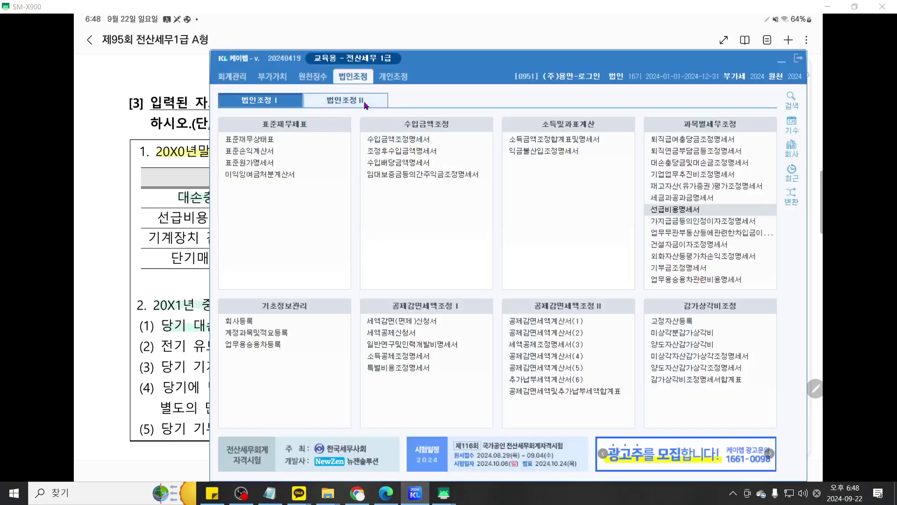
left_click(348, 100)
left_click(559, 151)
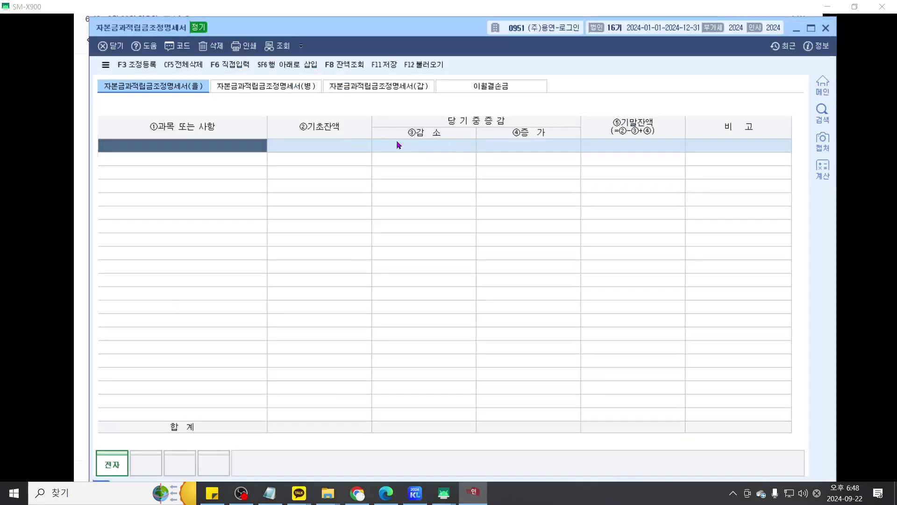
Look up adjustment items with 대손 and enter 대손충당금한도초과 as the first row's item
type("대손")
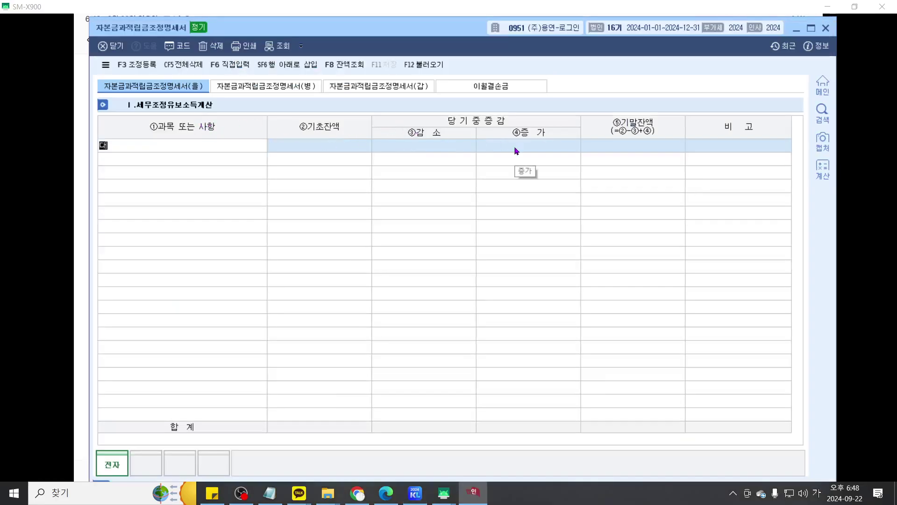
key("Return")
key("Down")
key("Down")
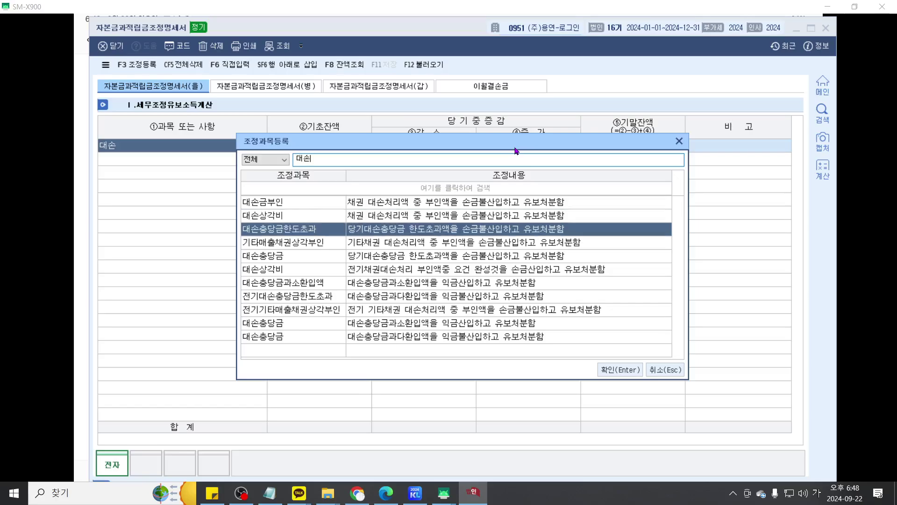
key("Return")
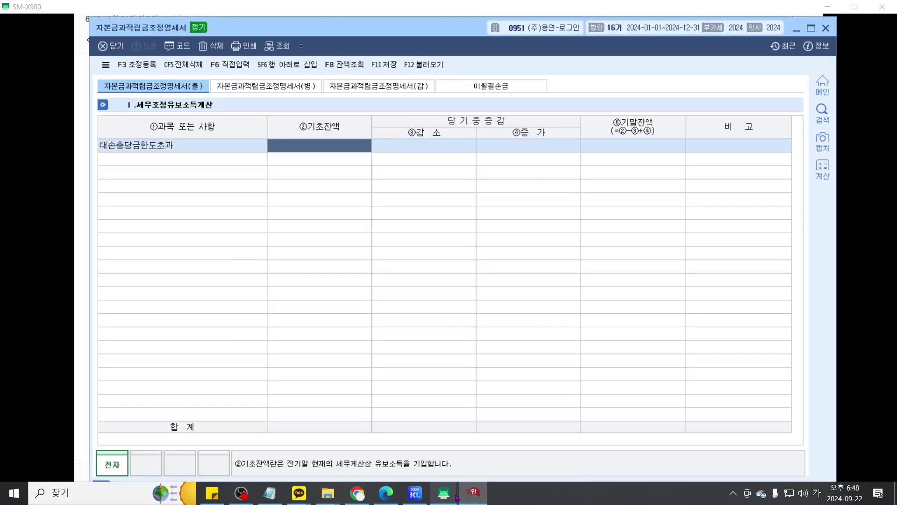
Fill the 대손충당금한도초과 row with opening balance 5,000,000, decrease 5,000,000 and increase 7,000,000
left_click(512, 441)
left_click(473, 492)
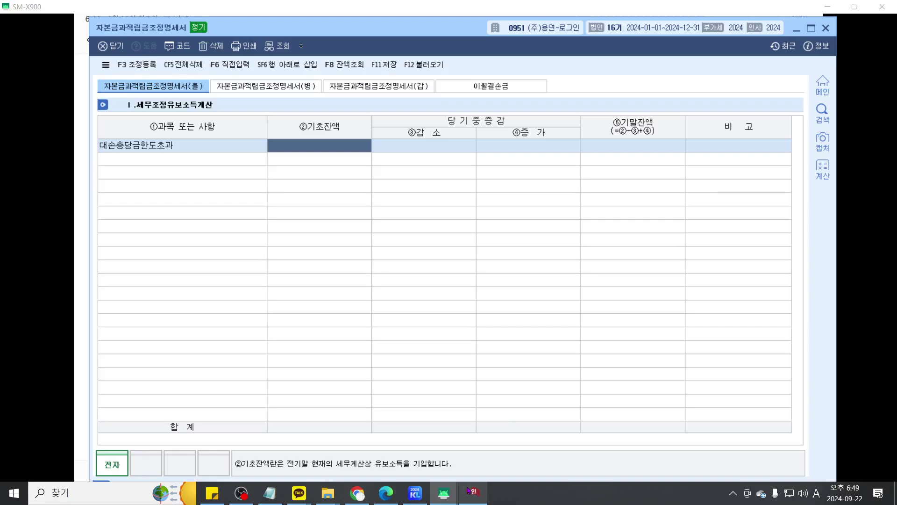
type("5000000")
key("Return")
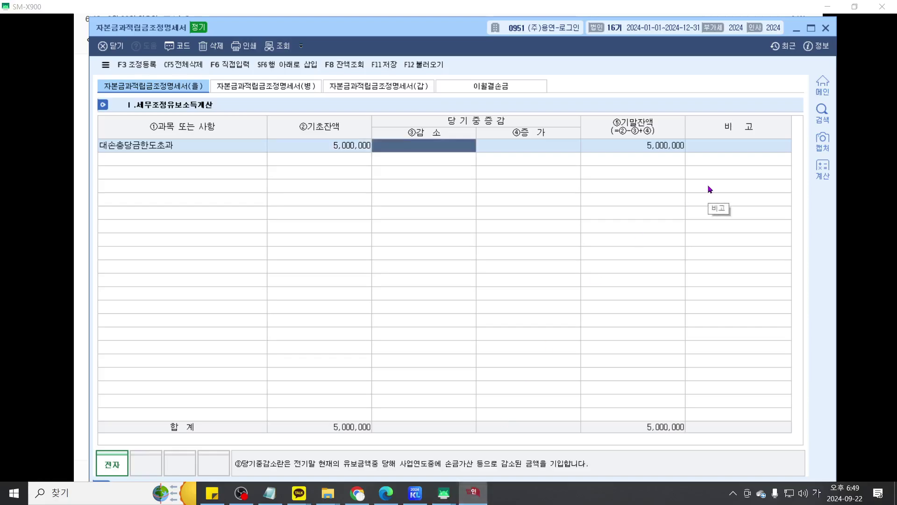
type("5,000,000")
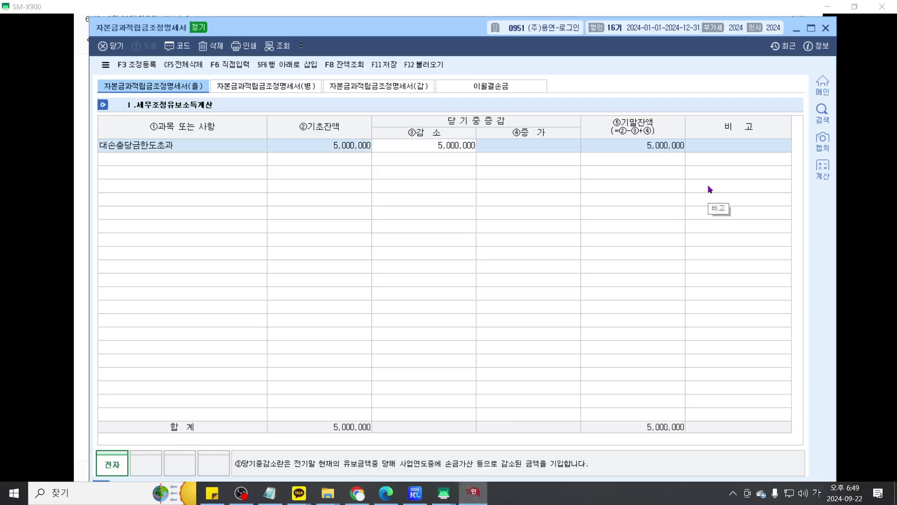
key("Return")
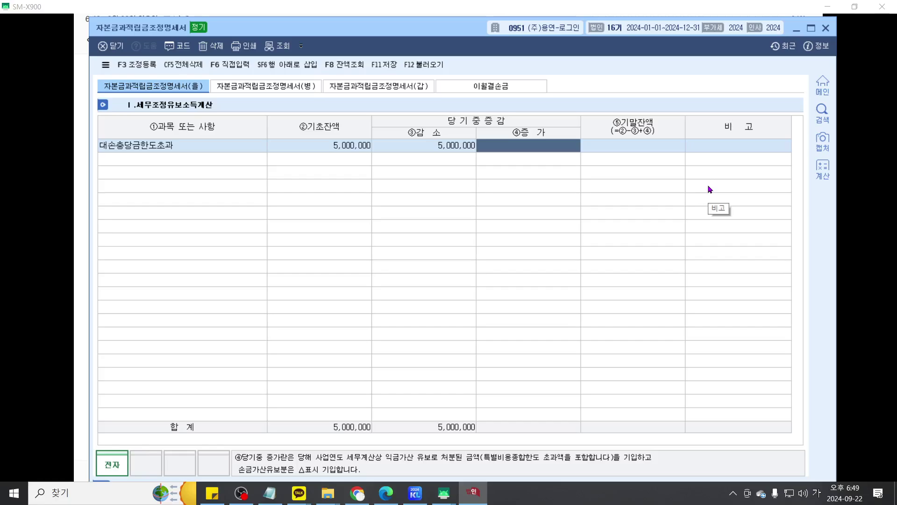
type("7")
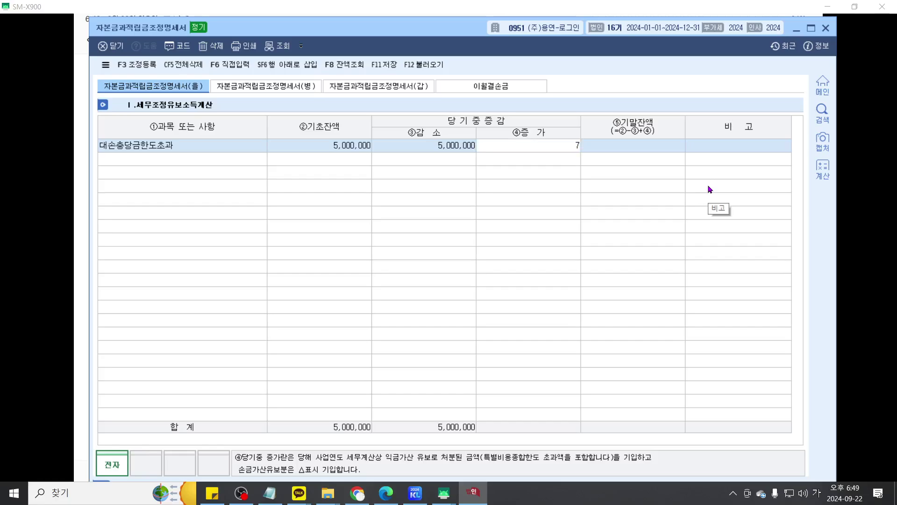
type(",000,000")
key("Return")
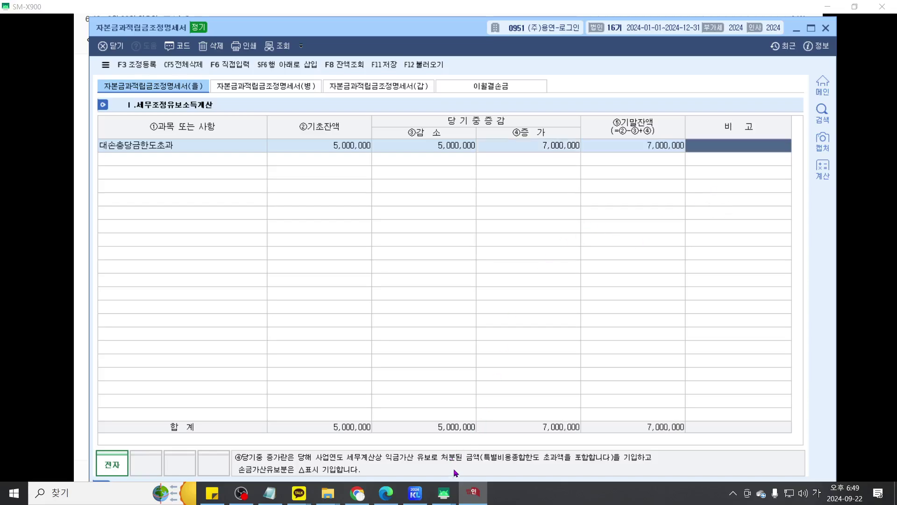
Consult the exam problem in the SM-X900 window and enter 선급비용(보험료)과소계상 as the form's second row item
mouse_move(447, 495)
left_click(505, 456)
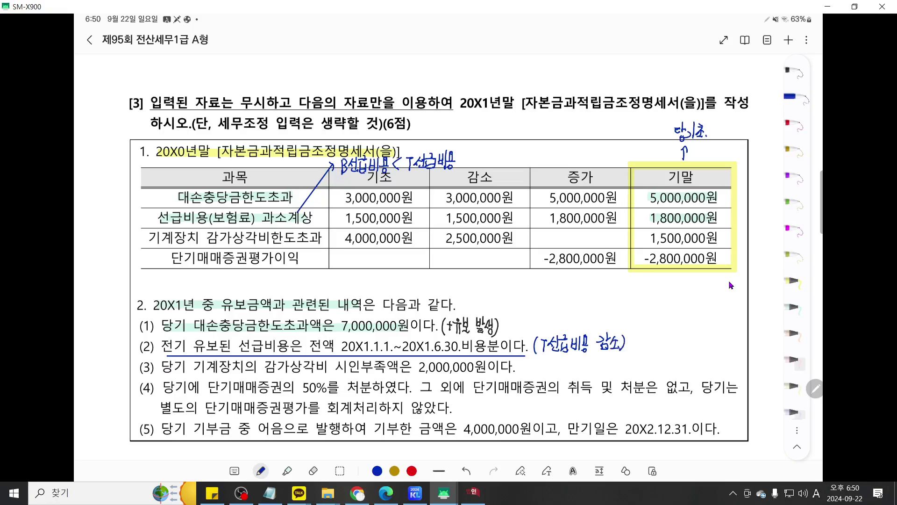
left_click(474, 498)
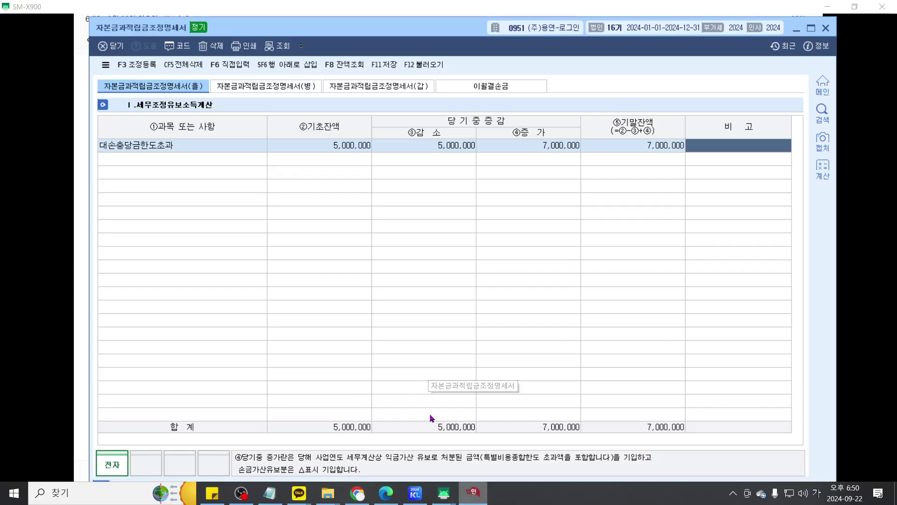
left_click(164, 160)
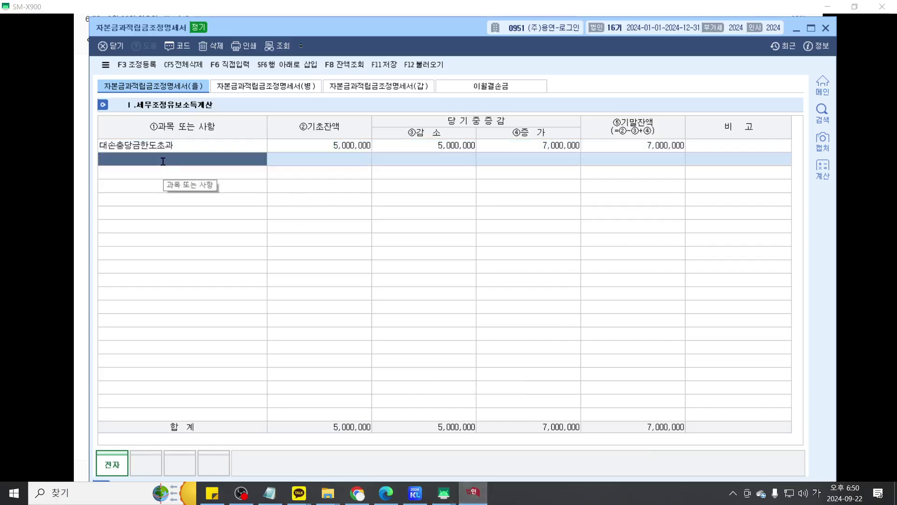
type("선급")
key("Return")
key("Down")
key("Up")
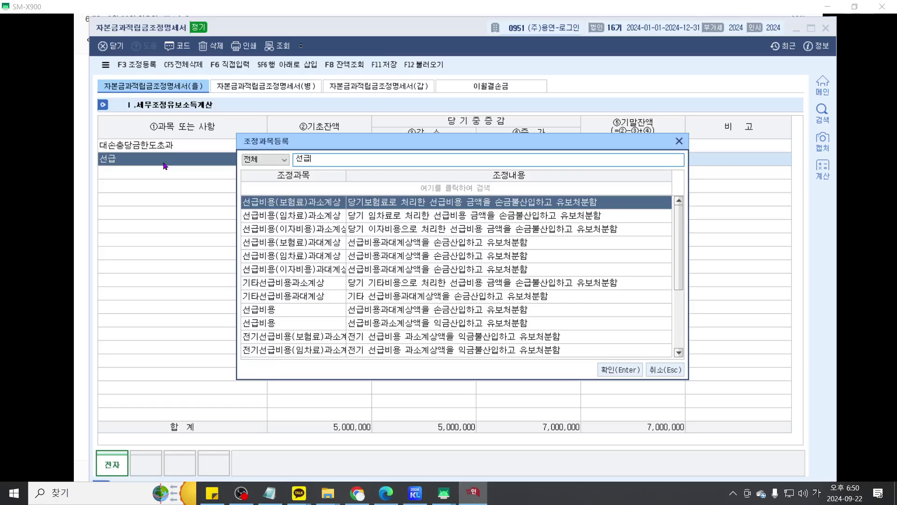
key("Return")
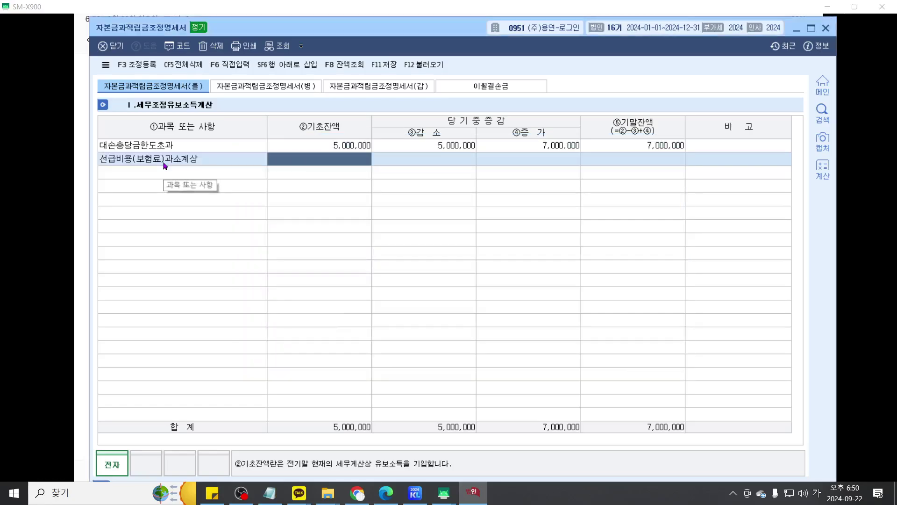
Set the 선급비용(보험료)과소계상 row's opening balance to 1,800,000 and its decrease to 1,800,000
type("1800000")
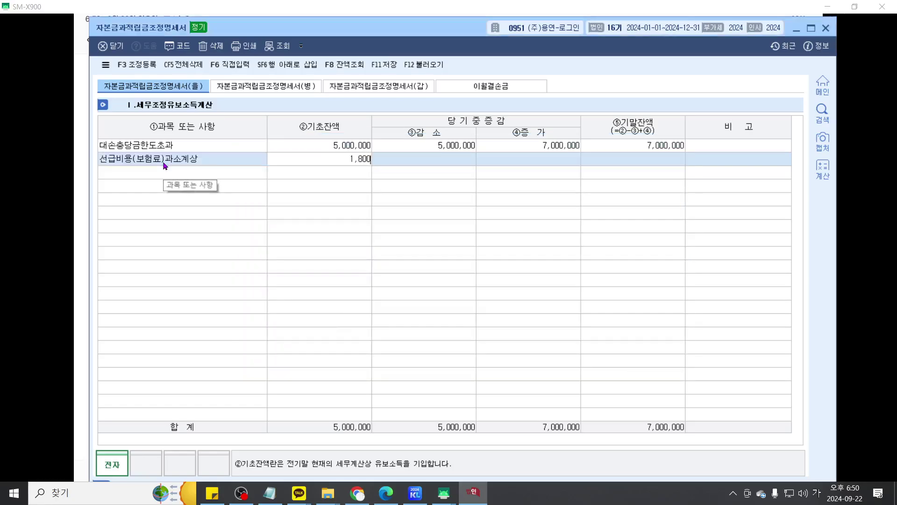
key("Return")
type("1800000")
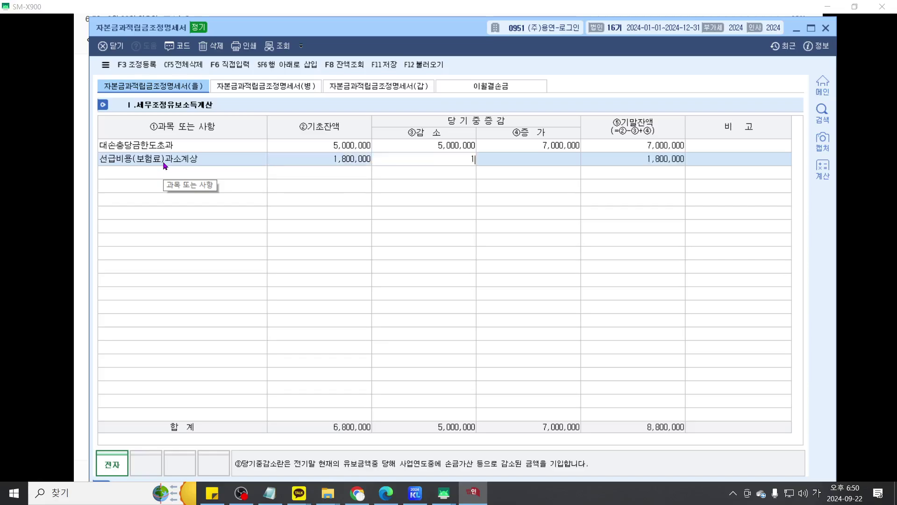
key("Return")
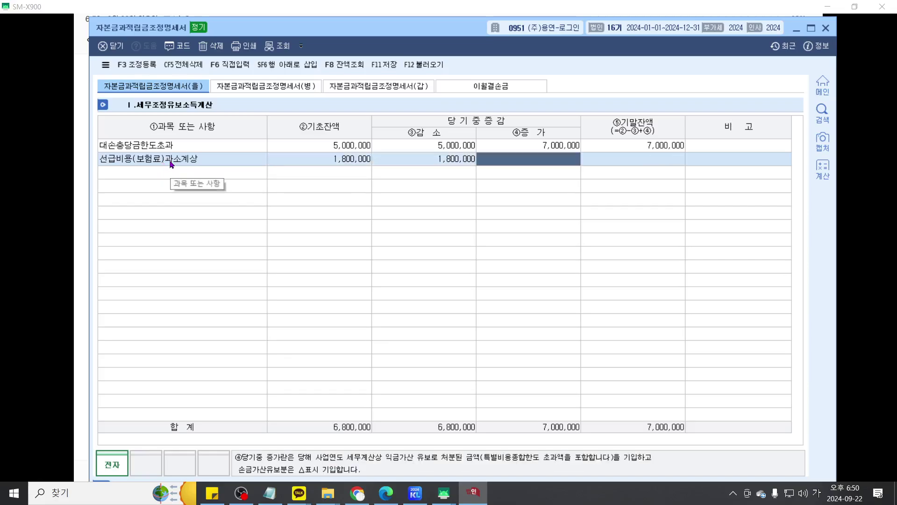
Consult the exam problem in the SM-X900 window and enter 기계장치감가상각비한도초과 as the form's third row item
mouse_move(444, 492)
left_click(556, 420)
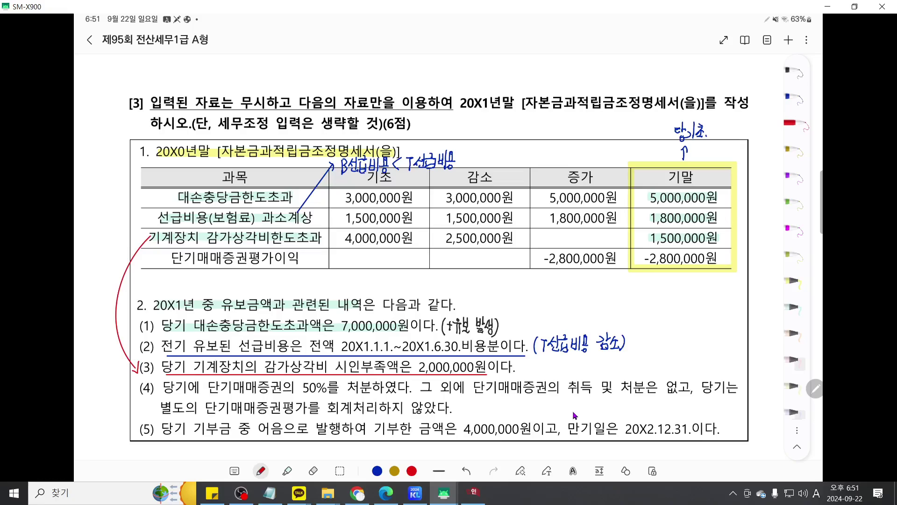
left_click(473, 492)
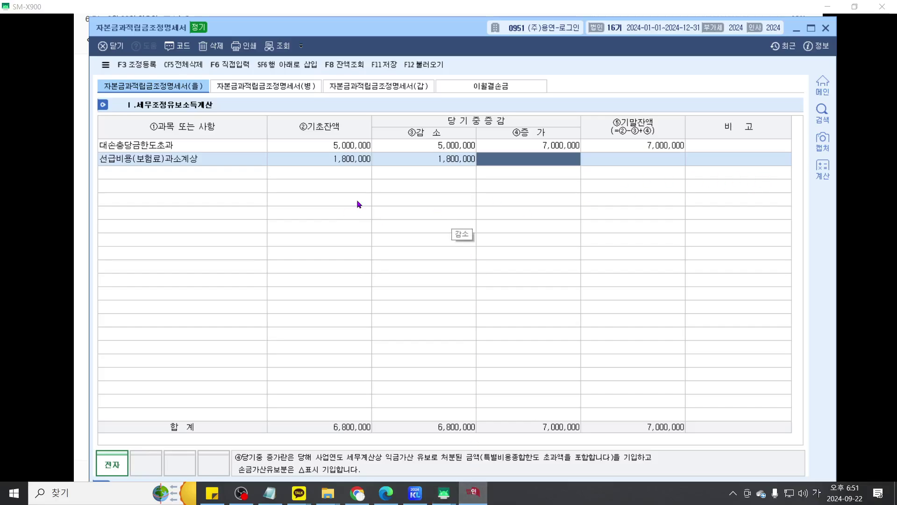
key("Return")
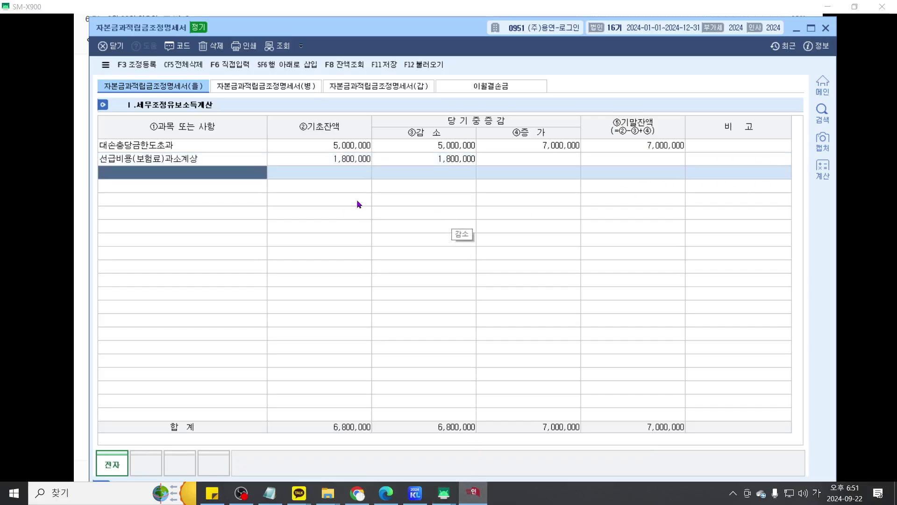
type("기계")
key("Return")
double_click(358, 202)
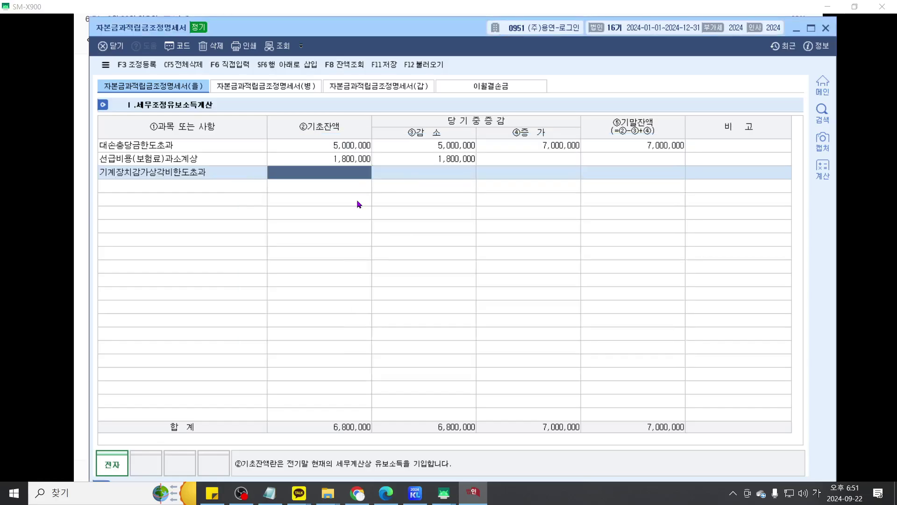
Set the 기계장치감가상각비한도초과 row's opening balance to 1,500,000 and its decrease to 1,500,000
type("1500000")
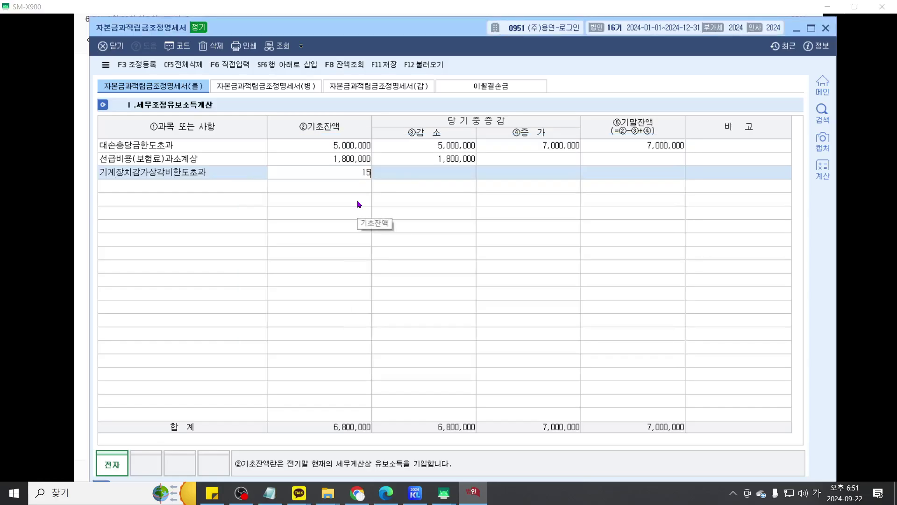
key("Return")
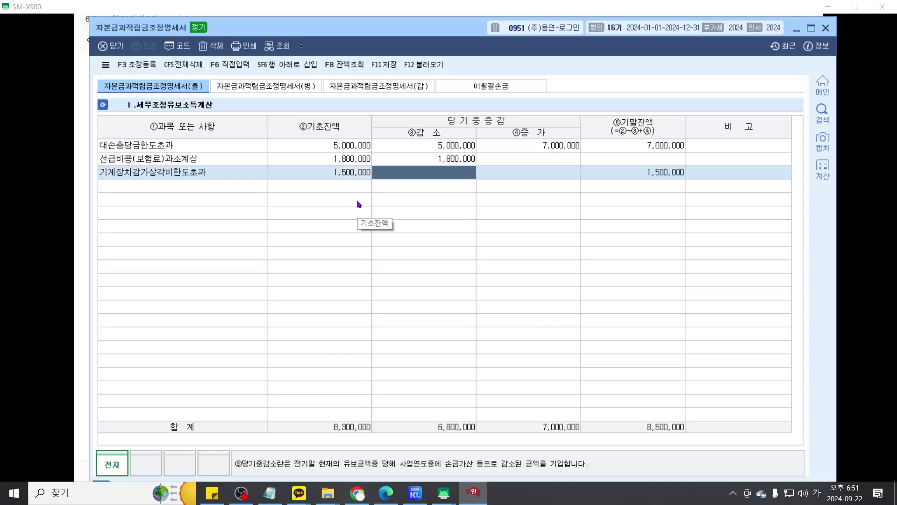
type("1,500,000")
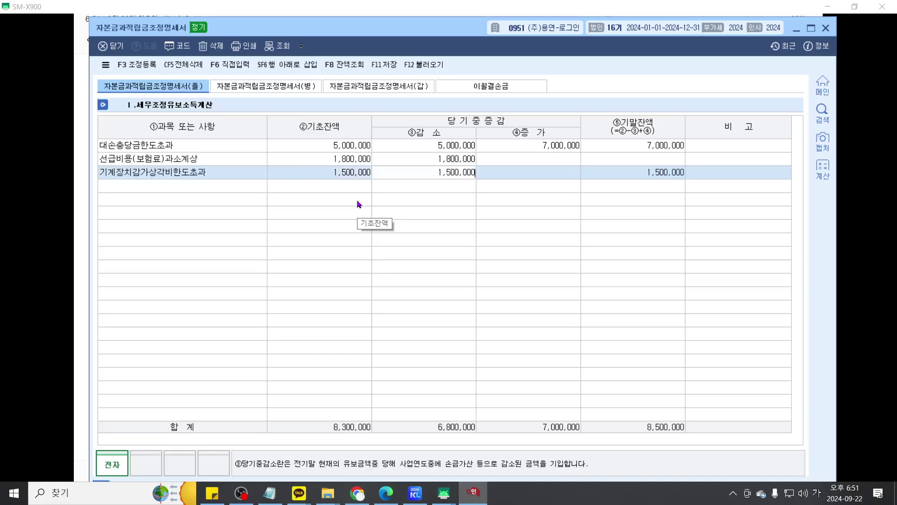
key("Return")
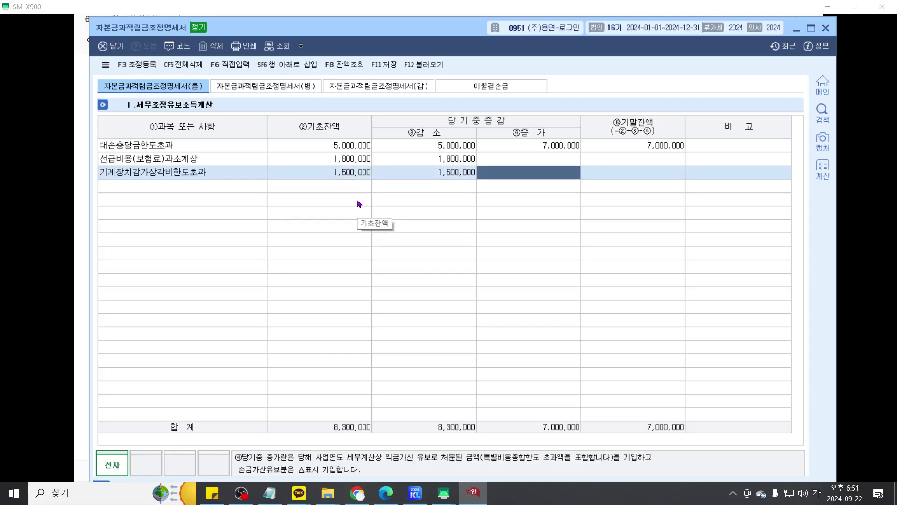
Switch to the exam problem in the SM-X900 window and review the remaining 20X1 reserve items below the table
left_click(443, 493)
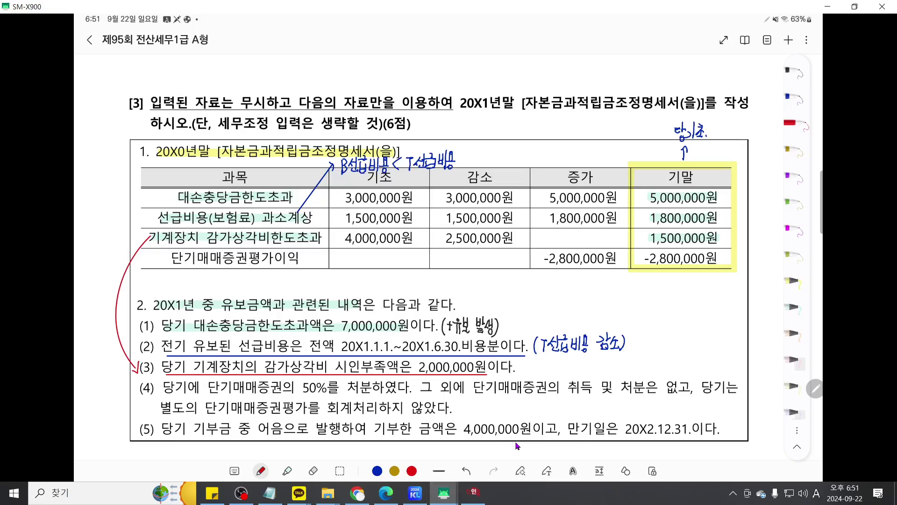
scroll(517, 445, "down", 2)
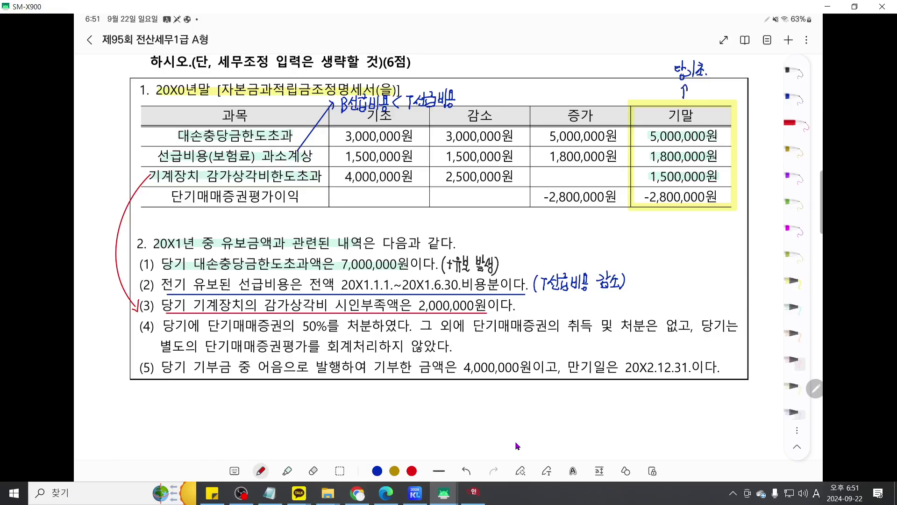
scroll(515, 441, "up", 1)
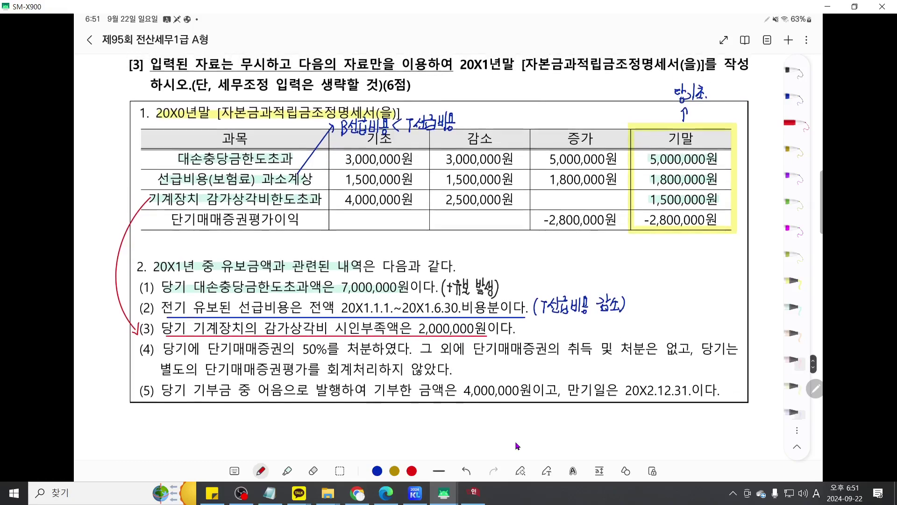